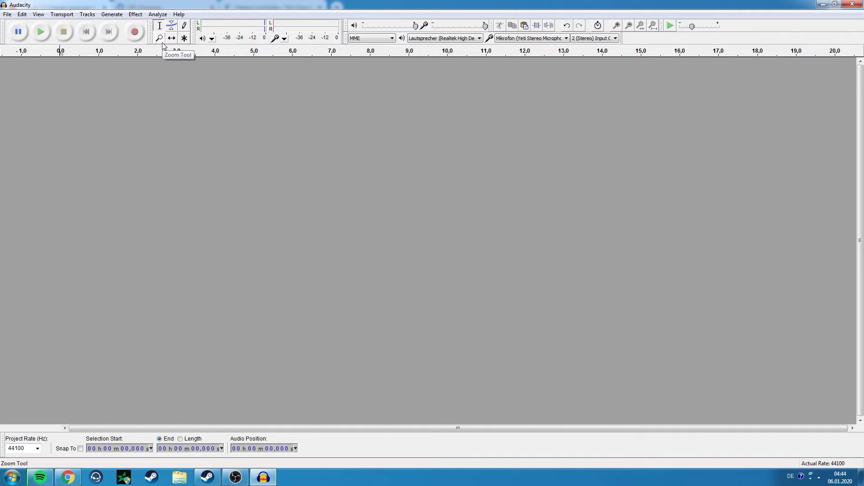
- Record a roughly seven-second voice take and play it back from near the start
{"action": "left_click", "coordinate": [135, 34]}
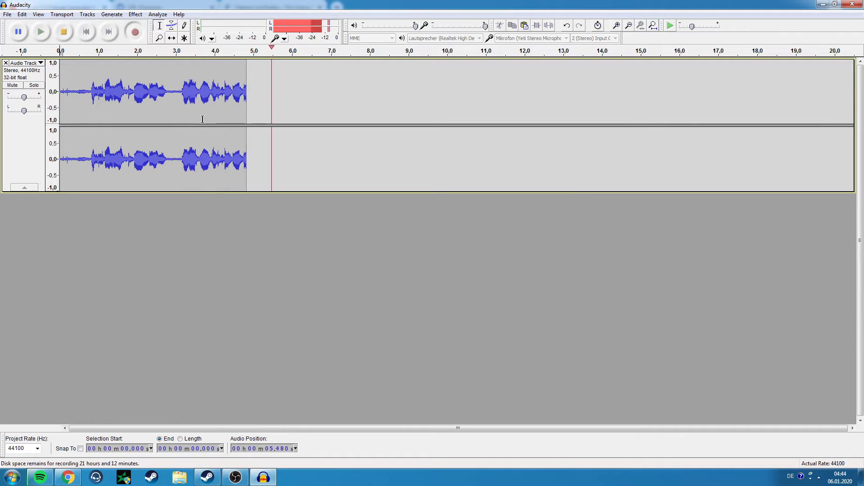
{"action": "left_click", "coordinate": [63, 32]}
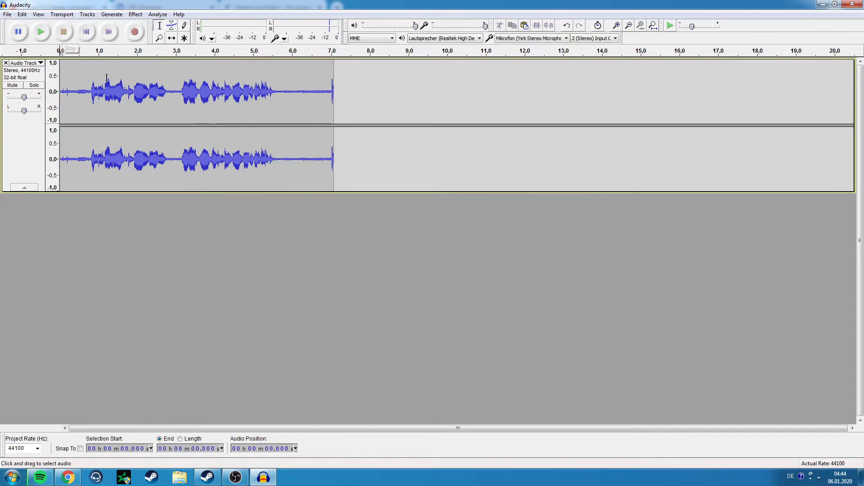
{"action": "left_click", "coordinate": [68, 95]}
{"action": "left_click", "coordinate": [41, 32]}
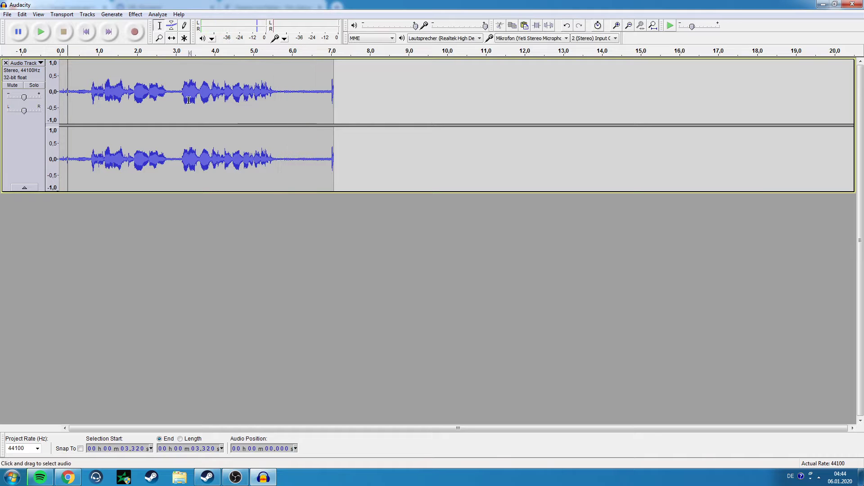
- Duplicate the whole voice clip into a new track with Ctrl+D and mute the copy
{"action": "double_click", "coordinate": [176, 86]}
{"action": "key", "text": "ctrl+d"}
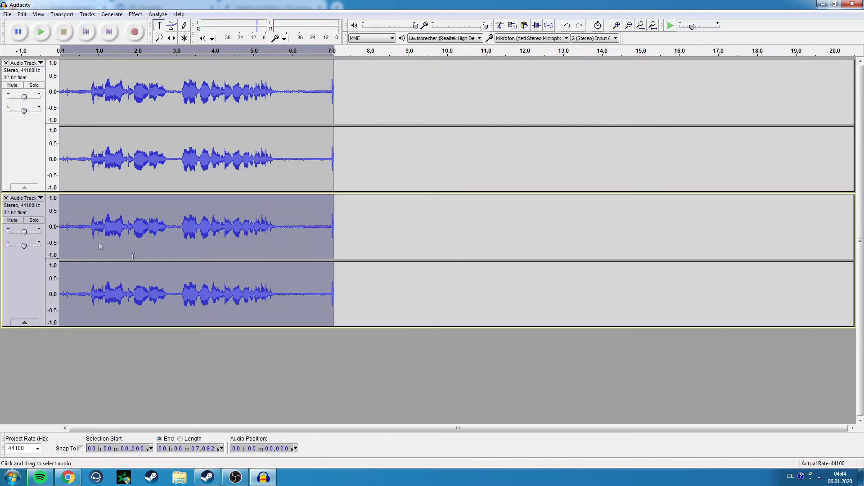
{"action": "left_click", "coordinate": [13, 220]}
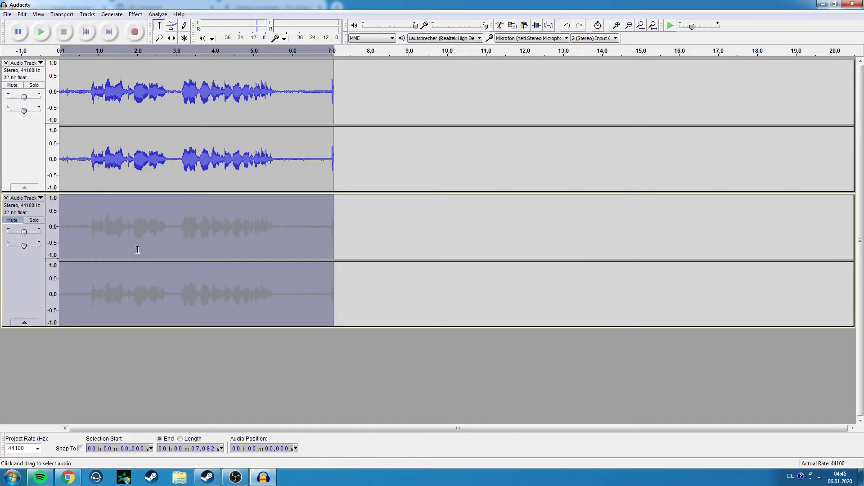
- Clear the clip selection and place the edit point mid-clip on the original top track
{"action": "left_click", "coordinate": [150, 241]}
{"action": "left_click", "coordinate": [88, 233]}
{"action": "left_click", "coordinate": [334, 235]}
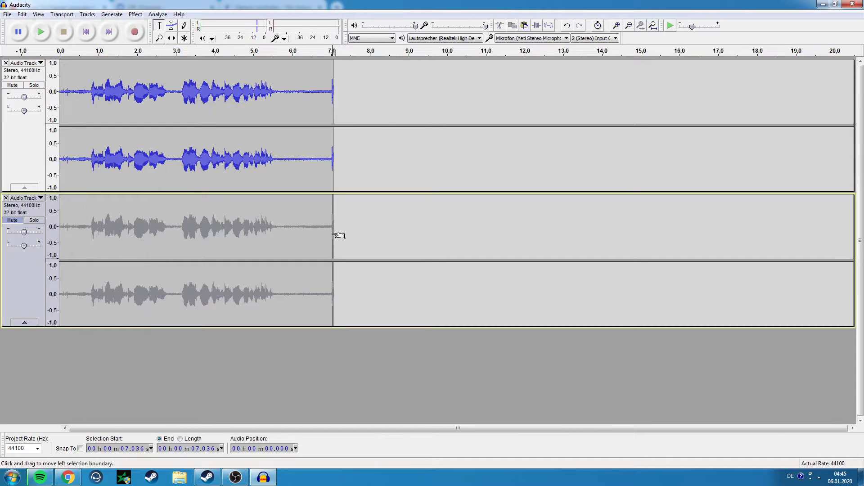
{"action": "left_click", "coordinate": [187, 135]}
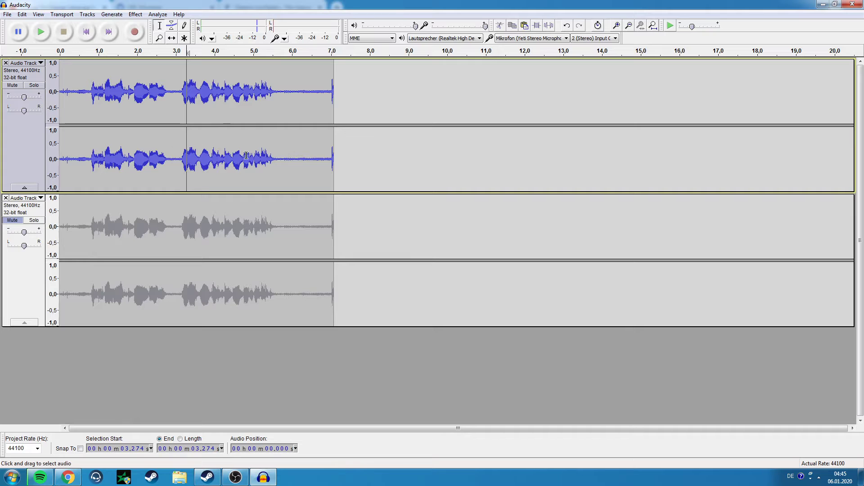
{"action": "scroll", "coordinate": [330, 101], "scroll_direction": "up", "scroll_amount": 1, "text": "ctrl"}
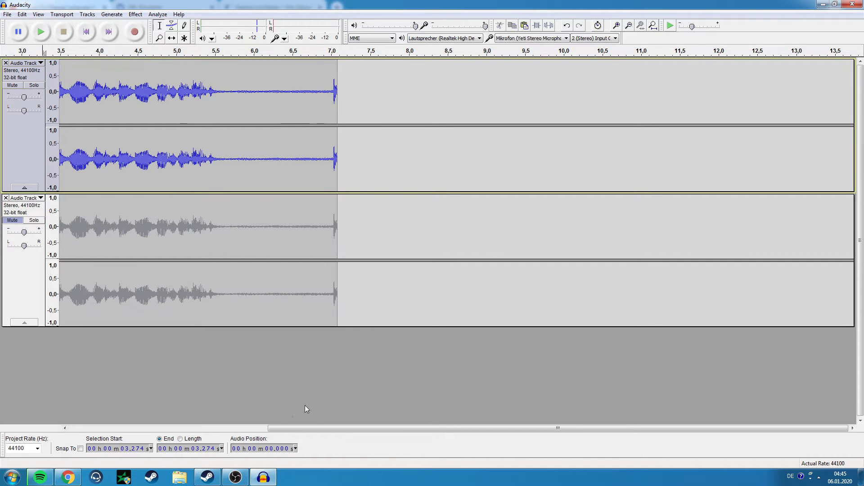
{"action": "left_click_drag", "start_coordinate": [300, 428], "coordinate": [101, 428]}
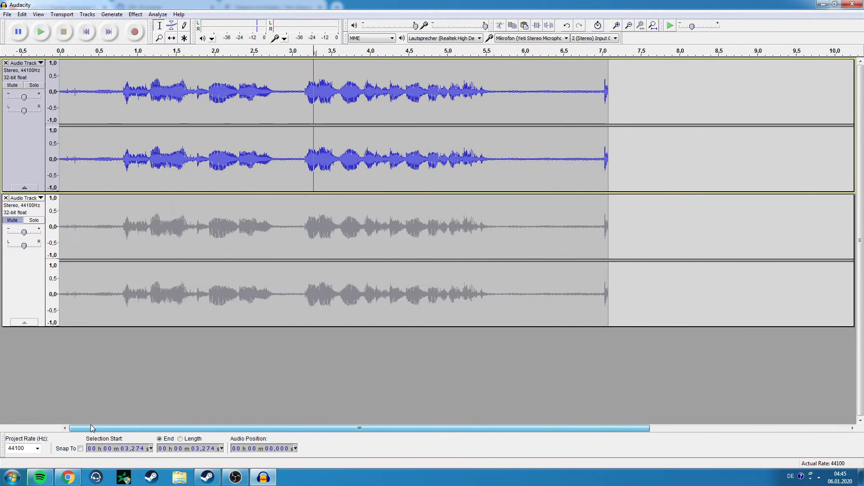
{"action": "left_click", "coordinate": [592, 94]}
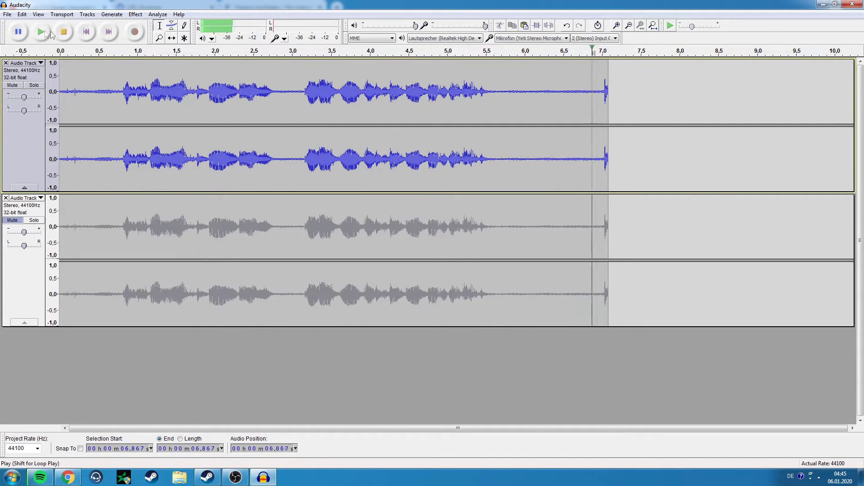
{"action": "left_click_drag", "start_coordinate": [600, 94], "coordinate": [656, 95]}
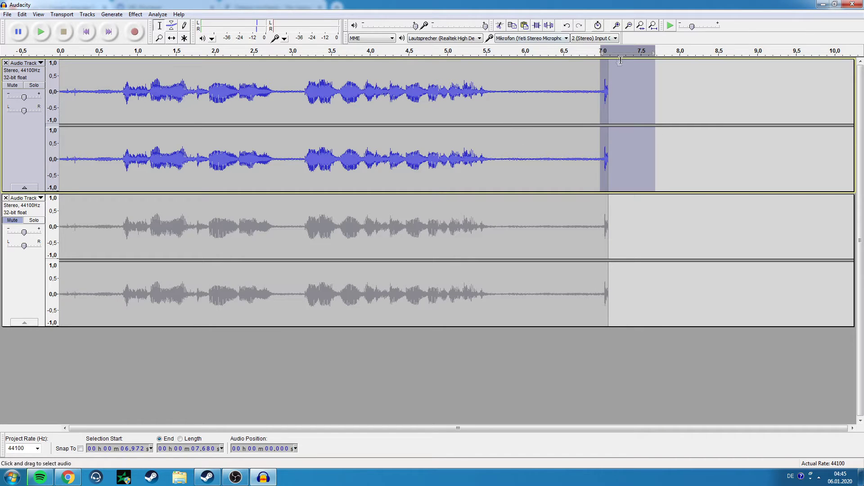
{"action": "left_click", "coordinate": [549, 26]}
{"action": "left_click", "coordinate": [572, 84]}
{"action": "left_click", "coordinate": [41, 31]}
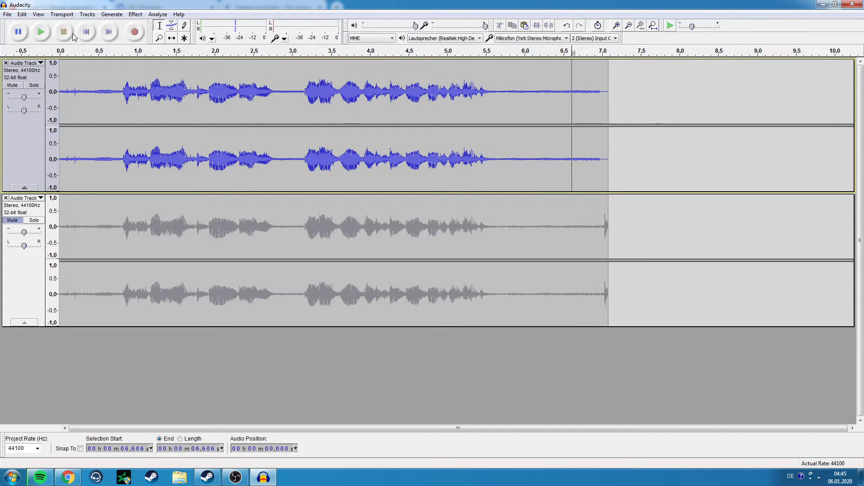
{"action": "key", "text": "ctrl+z"}
{"action": "key", "text": "ctrl+z"}
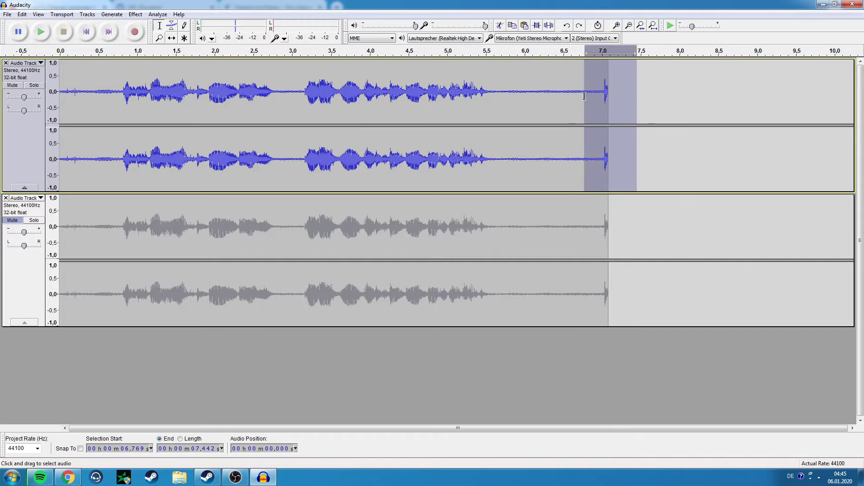
{"action": "left_click", "coordinate": [499, 84]}
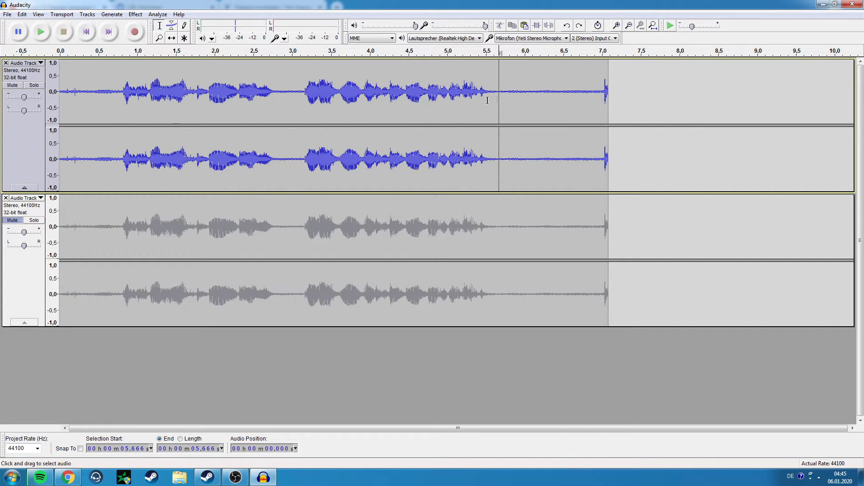
{"action": "left_click_drag", "start_coordinate": [515, 95], "coordinate": [596, 95]}
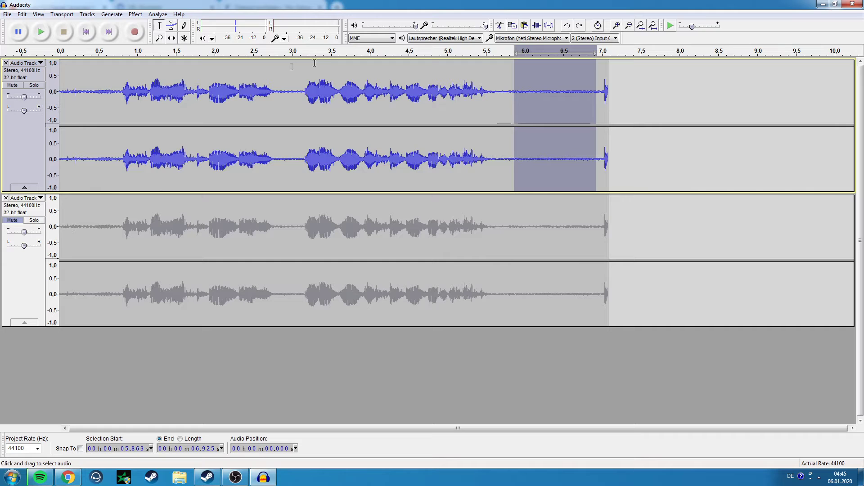
{"action": "left_click", "coordinate": [40, 31]}
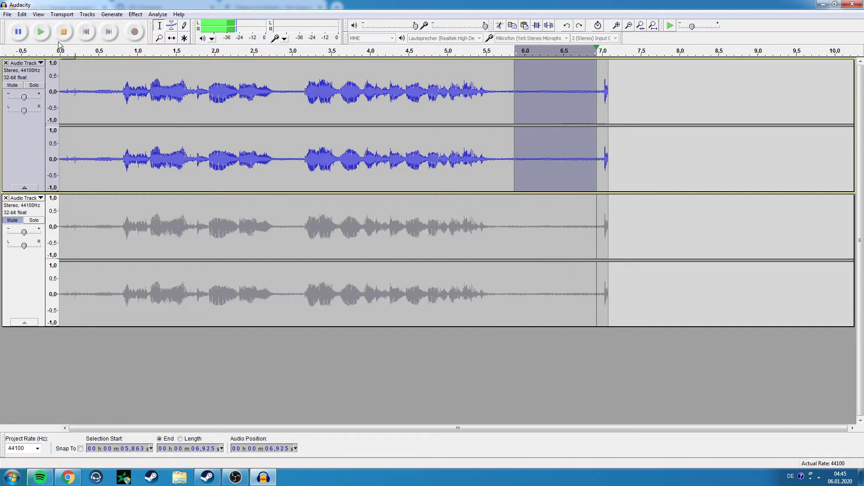
{"action": "left_click", "coordinate": [611, 91]}
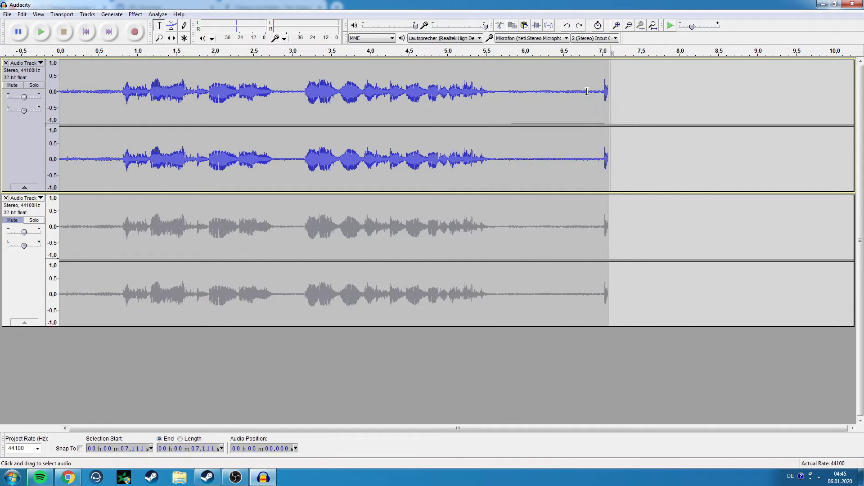
- Capture the 5.8–6.9 s quiet stretch as the noise profile, then select the whole top clip
{"action": "left_click_drag", "start_coordinate": [592, 92], "coordinate": [511, 91]}
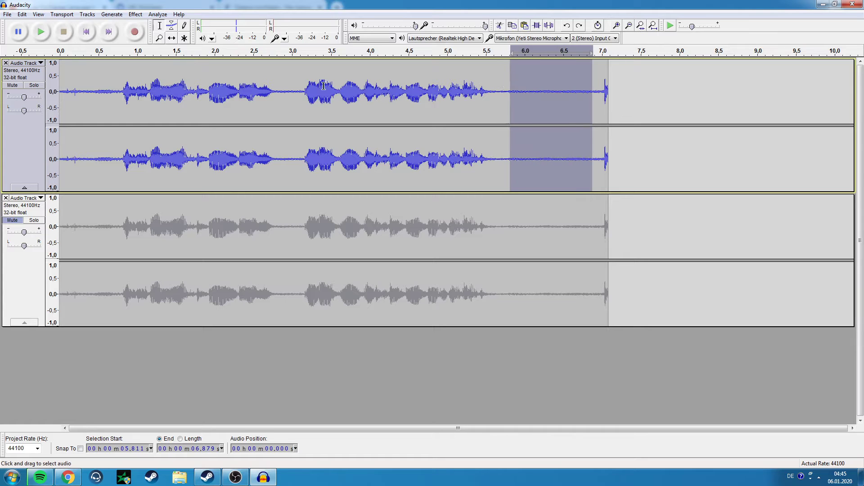
{"action": "left_click", "coordinate": [135, 14]}
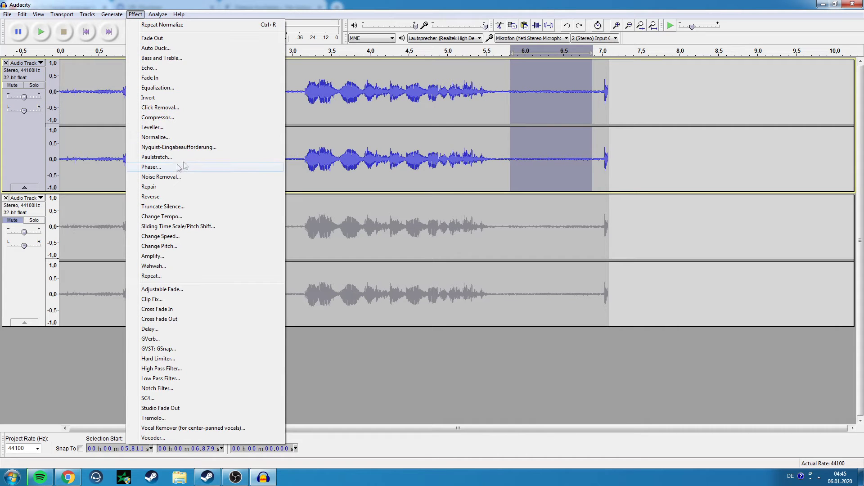
{"action": "left_click", "coordinate": [173, 176]}
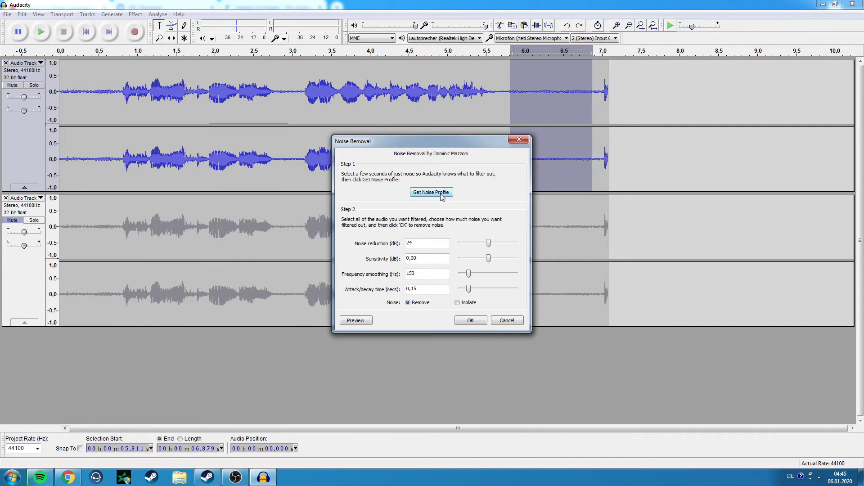
{"action": "left_click", "coordinate": [440, 194]}
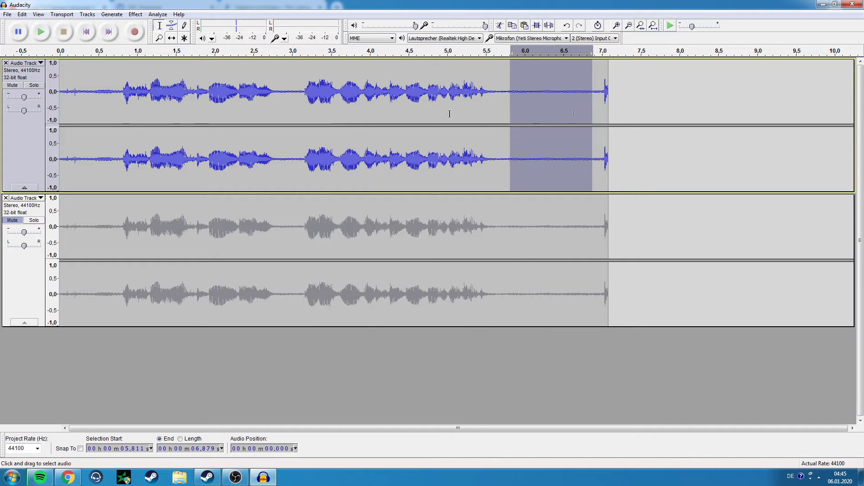
{"action": "double_click", "coordinate": [561, 101]}
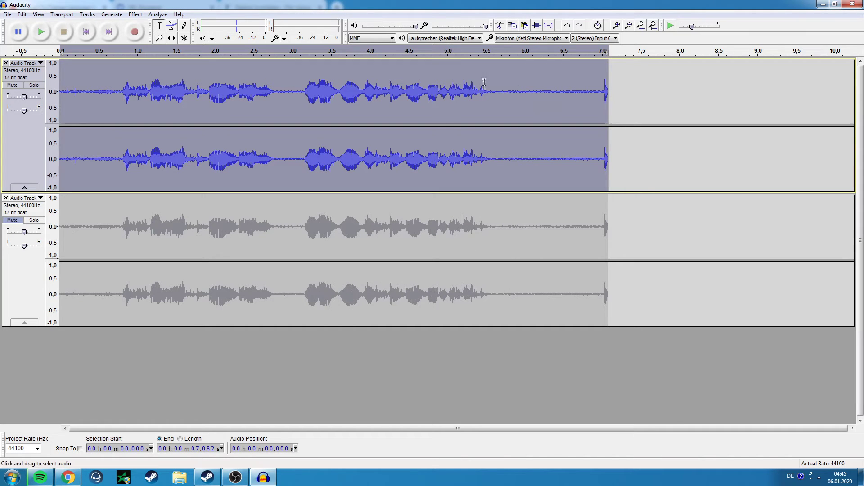
- Apply Noise Removal to the whole clip with a 24 dB noise reduction amount
{"action": "left_click", "coordinate": [135, 14]}
{"action": "left_click", "coordinate": [167, 177]}
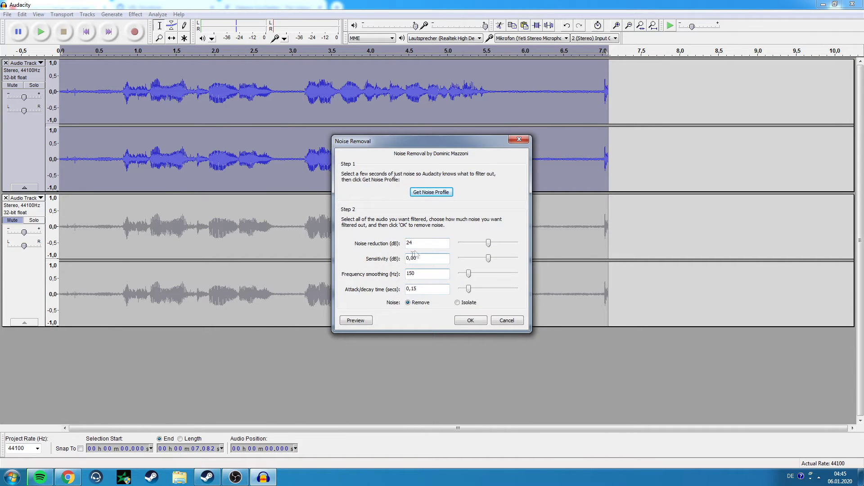
{"action": "left_click", "coordinate": [429, 241]}
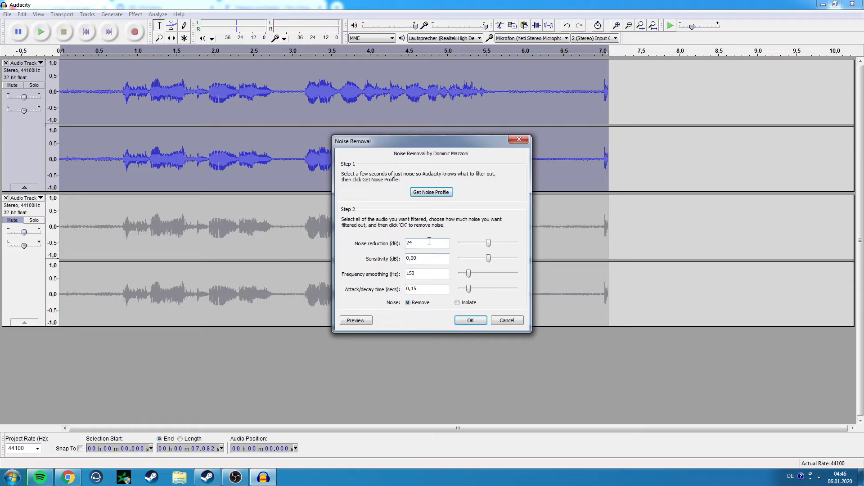
{"action": "left_click", "coordinate": [428, 275]}
{"action": "double_click", "coordinate": [435, 243]}
{"action": "left_click", "coordinate": [470, 321]}
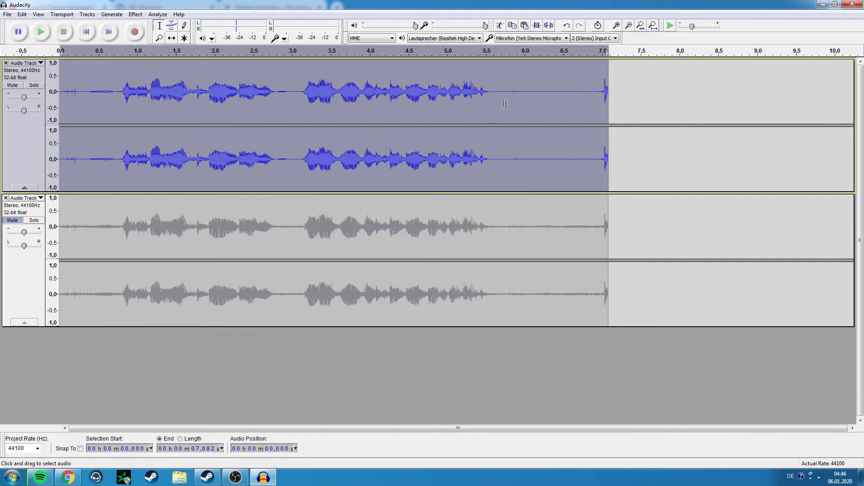
- Select the now-flattened quiet stretch after the speech to inspect it
{"action": "left_click", "coordinate": [500, 160]}
{"action": "left_click_drag", "start_coordinate": [502, 99], "coordinate": [592, 95]}
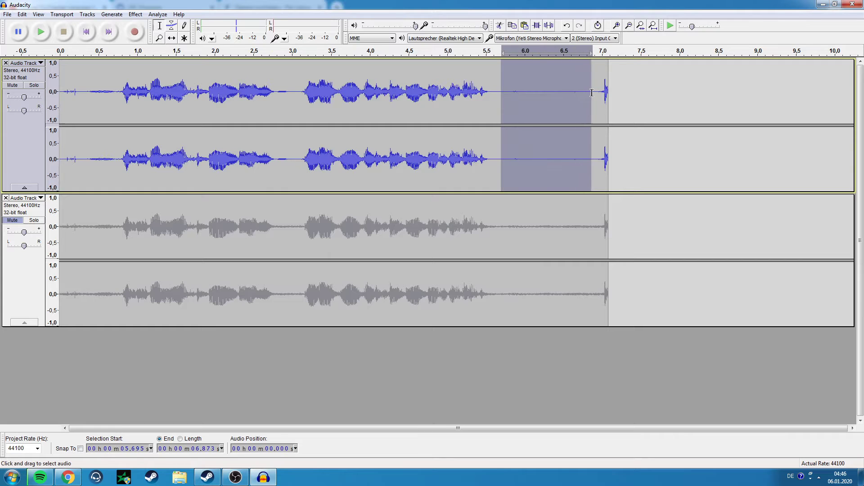
{"action": "left_click", "coordinate": [507, 95]}
{"action": "left_click_drag", "start_coordinate": [507, 95], "coordinate": [589, 90]}
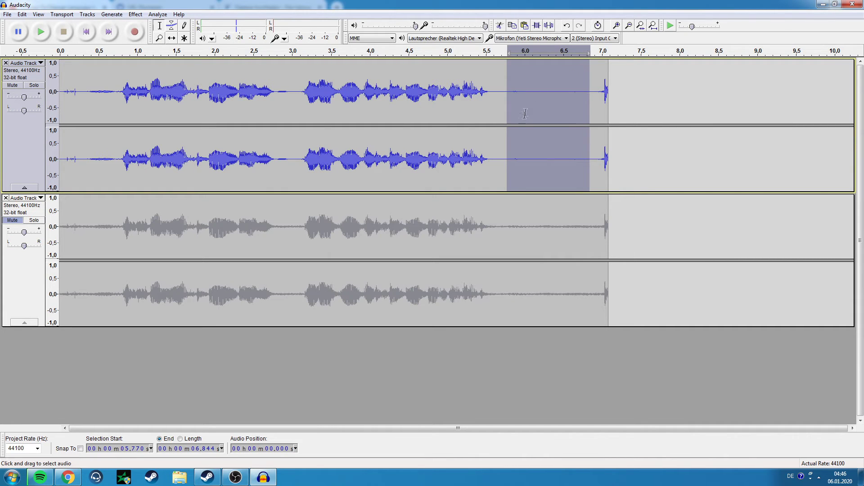
- Play the ending after the last words to hear the closing click
{"action": "left_click_drag", "start_coordinate": [509, 90], "coordinate": [572, 90]}
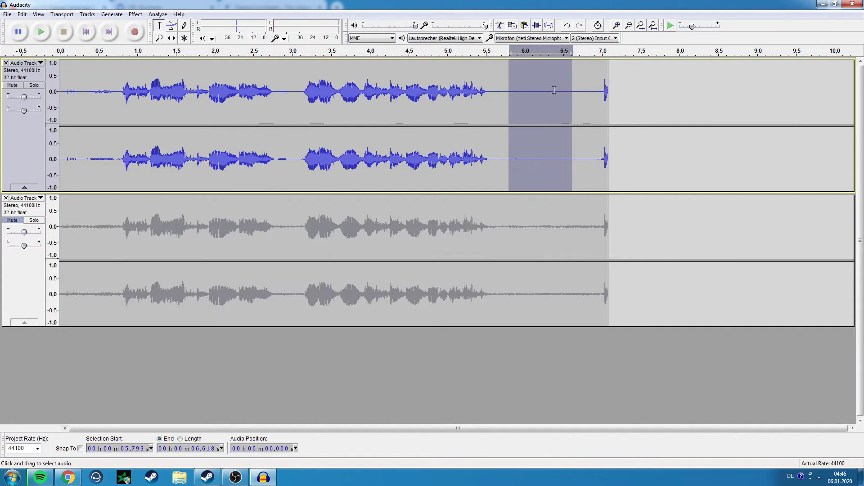
{"action": "left_click", "coordinate": [523, 88]}
{"action": "left_click", "coordinate": [488, 80]}
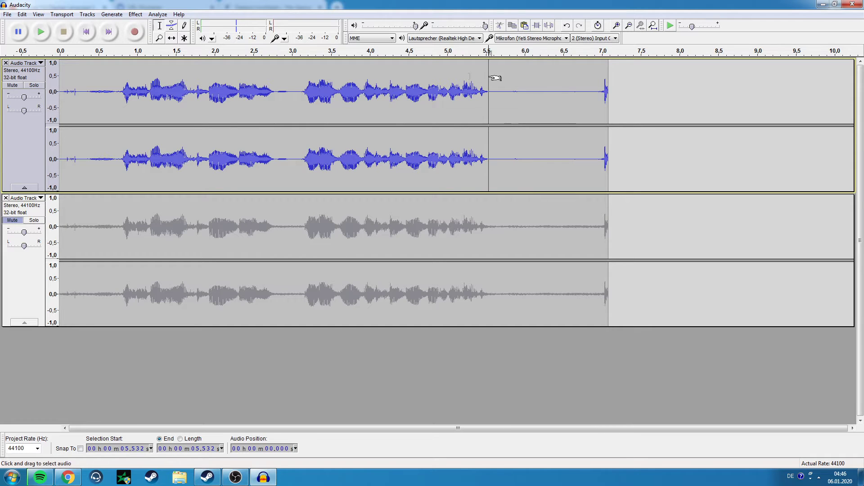
{"action": "left_click", "coordinate": [41, 32]}
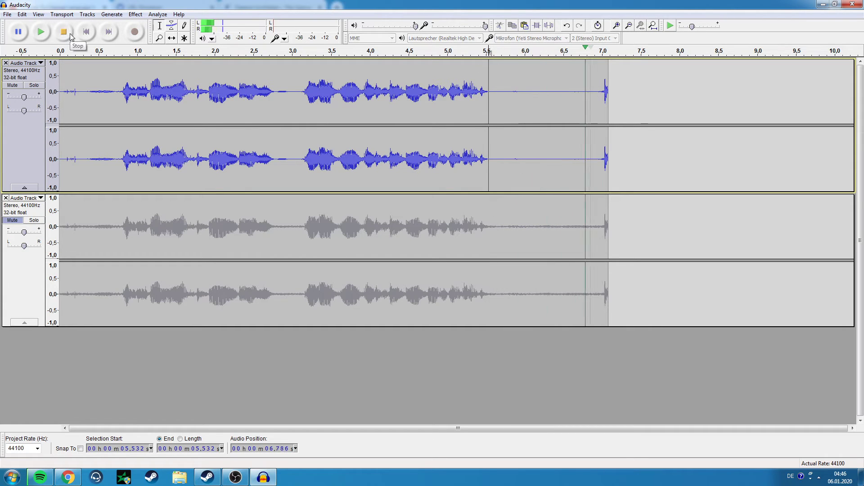
- Silence the post-speech tail from about 5.6 s through the end click
{"action": "left_click_drag", "start_coordinate": [506, 90], "coordinate": [611, 90]}
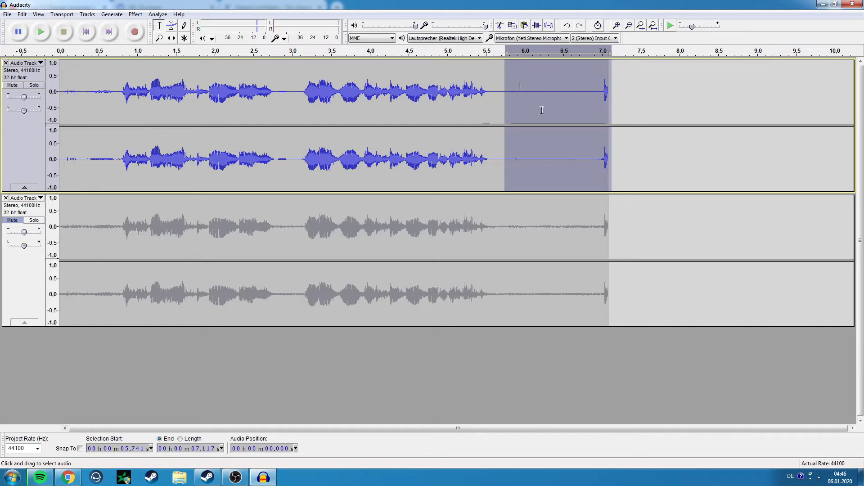
{"action": "left_click", "coordinate": [600, 73]}
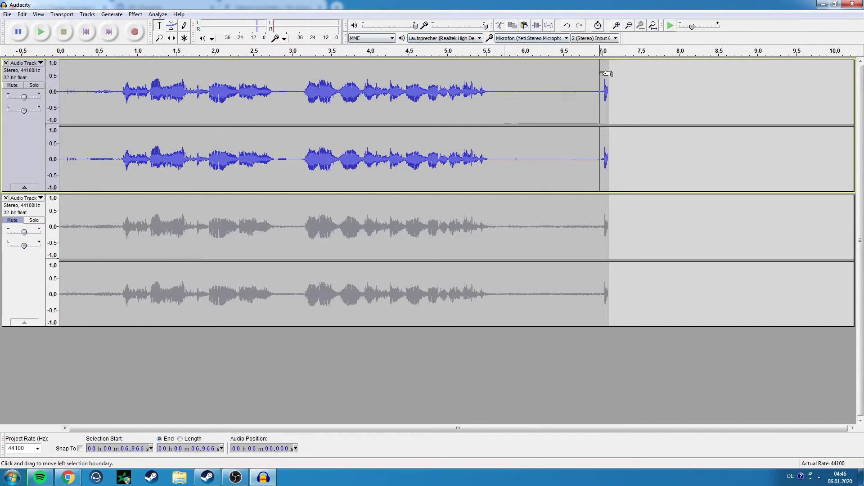
{"action": "mouse_move", "coordinate": [606, 73]}
{"action": "left_mouse_down"}
{"action": "mouse_move", "coordinate": [507, 93]}
{"action": "mouse_move", "coordinate": [495, 86]}
{"action": "left_mouse_up"}
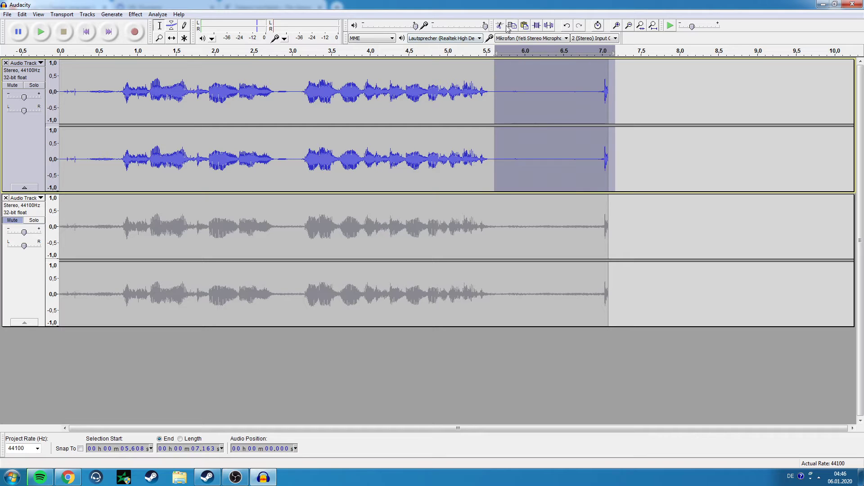
{"action": "left_click", "coordinate": [549, 25]}
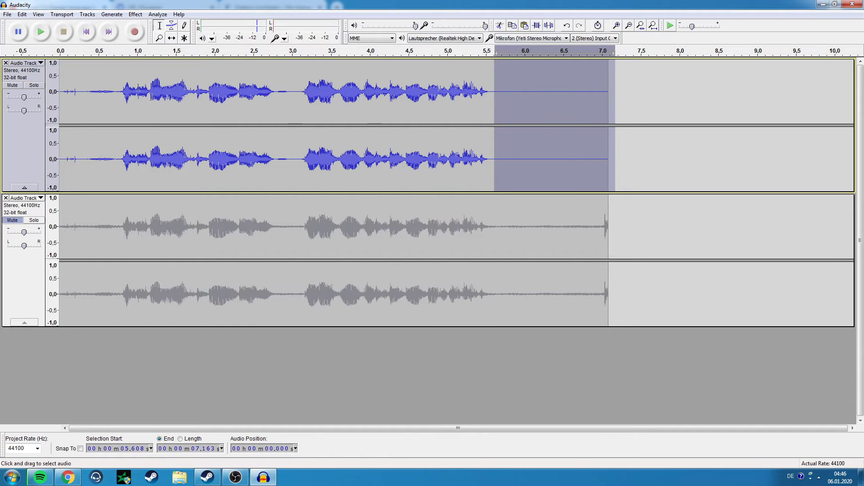
{"action": "left_click", "coordinate": [62, 81]}
- Silence the first 0.73 seconds of breathing before the speech starts
{"action": "key", "text": "space"}
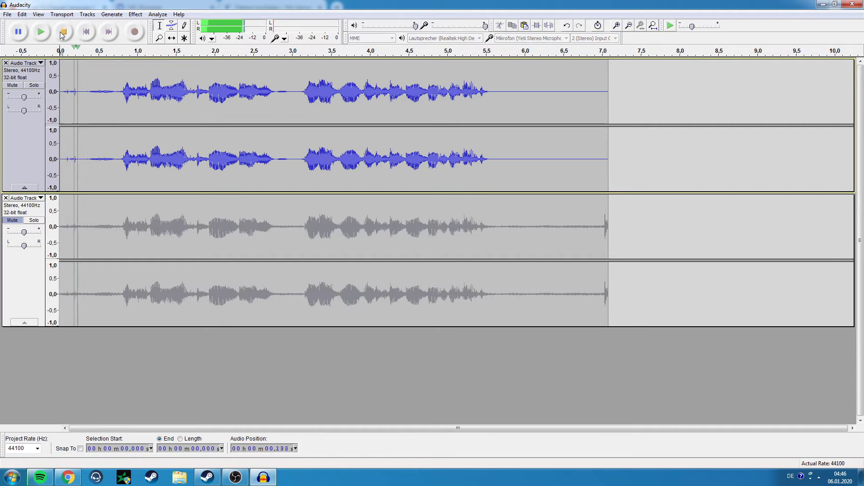
{"action": "left_click", "coordinate": [62, 32]}
{"action": "left_click_drag", "start_coordinate": [116, 94], "coordinate": [60, 94]}
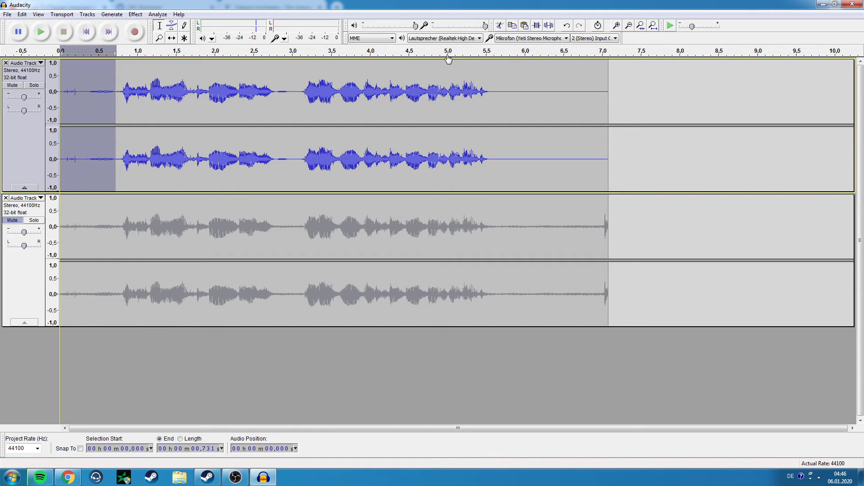
{"action": "left_click", "coordinate": [549, 25]}
- Play the edited track from the beginning, then select the whole voice clip
{"action": "left_click", "coordinate": [62, 73]}
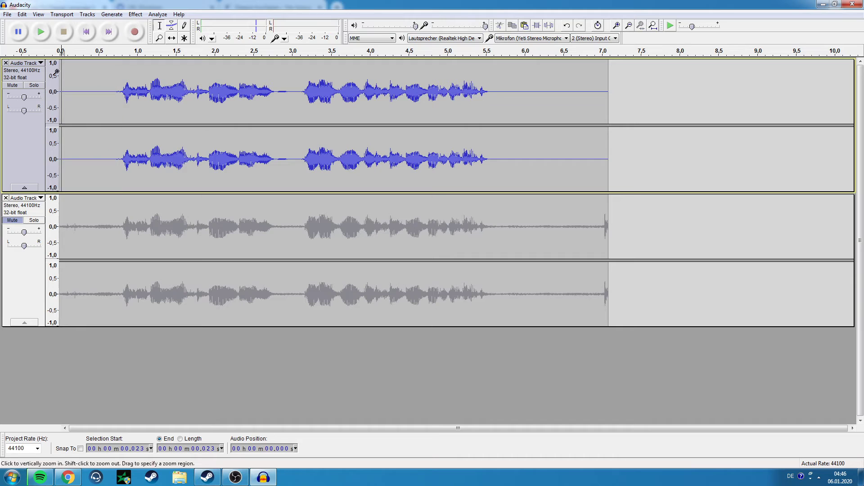
{"action": "left_click", "coordinate": [42, 32]}
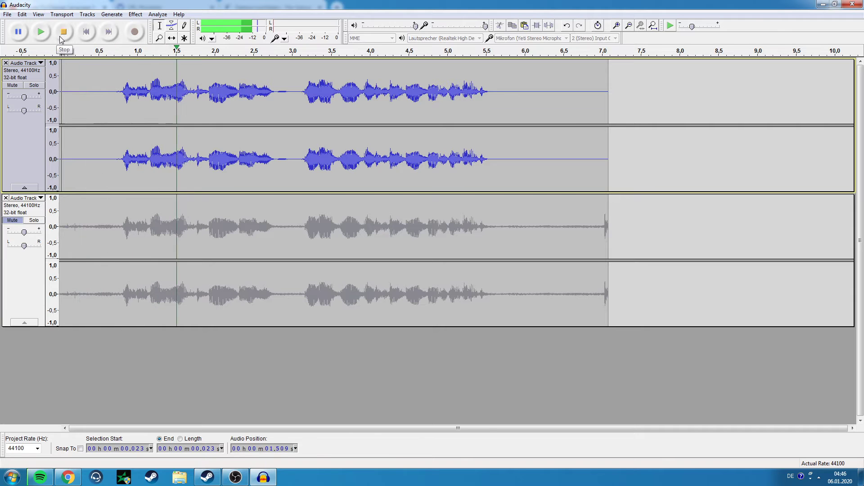
{"action": "left_click", "coordinate": [61, 37]}
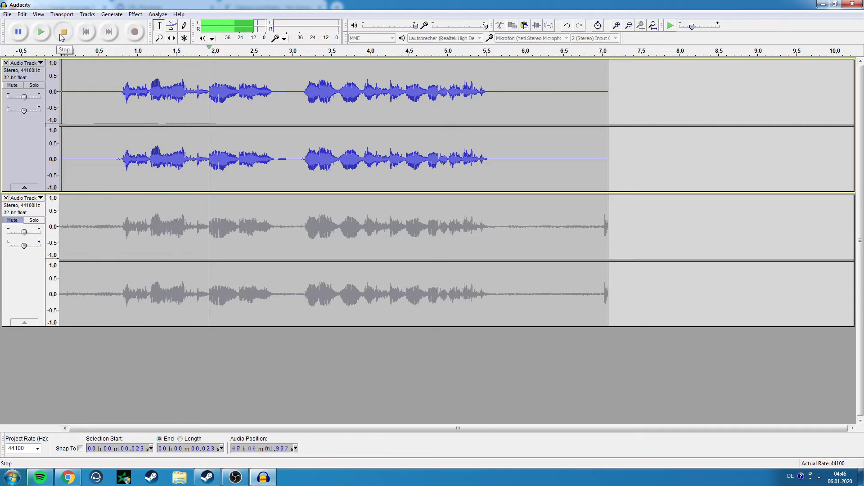
{"action": "double_click", "coordinate": [260, 159]}
- Apply the Compressor to the voice track with a -12 dB threshold and 4.5:1 ratio
{"action": "left_click", "coordinate": [135, 14]}
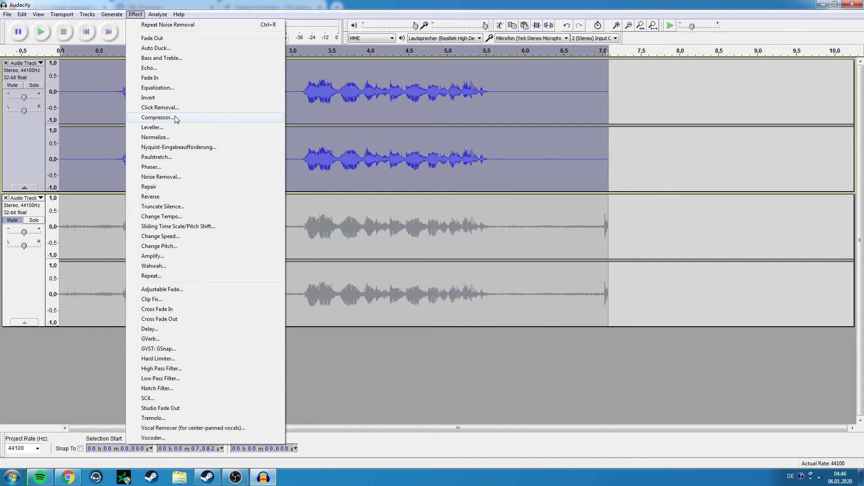
{"action": "left_click", "coordinate": [156, 117]}
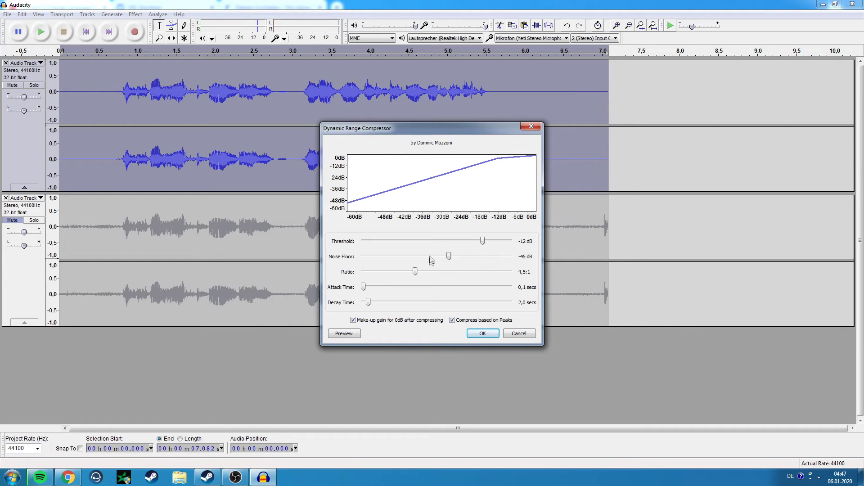
{"action": "left_click", "coordinate": [482, 333]}
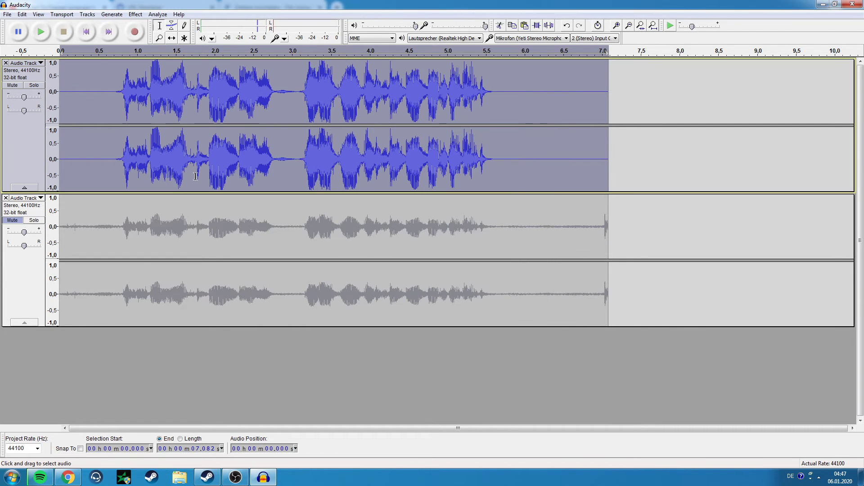
- Apply an equalization curve peaking near 100 Hz and rising above 4000 Hz
{"action": "left_click", "coordinate": [136, 14]}
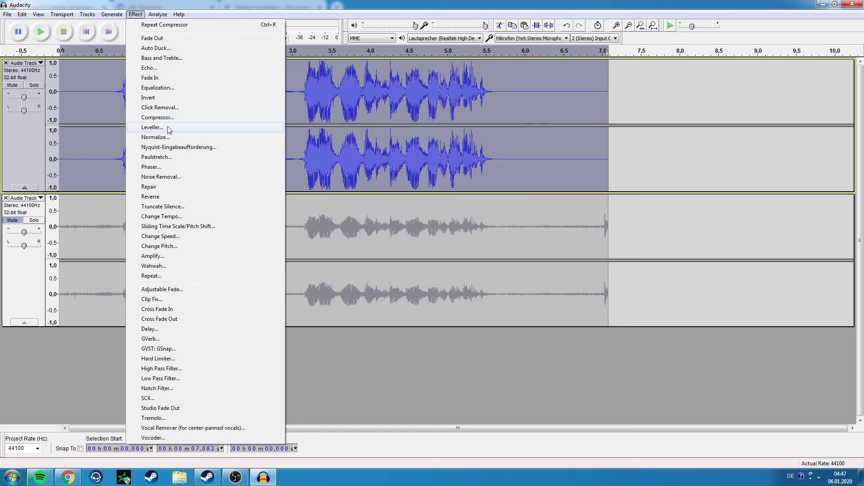
{"action": "left_click", "coordinate": [158, 88]}
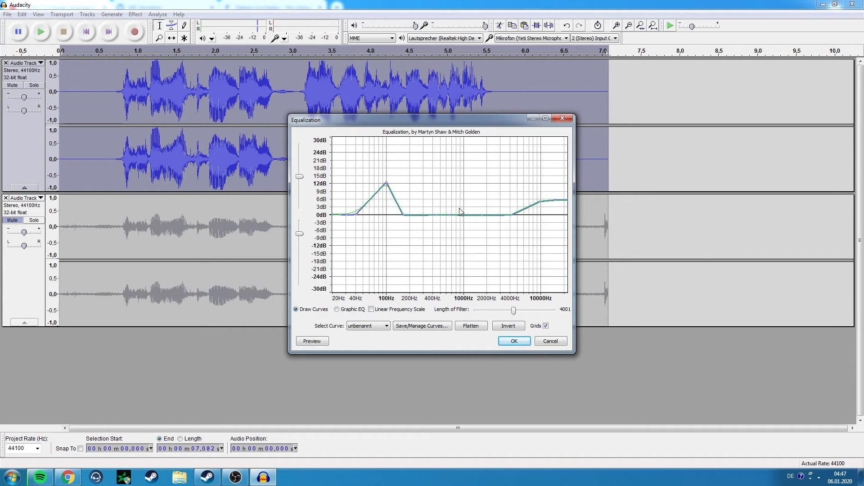
{"action": "left_click", "coordinate": [515, 345]}
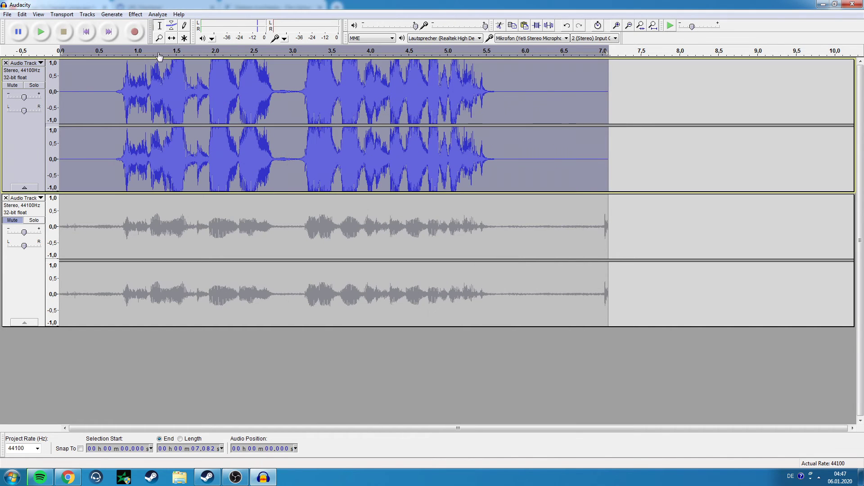
{"action": "left_click", "coordinate": [136, 14]}
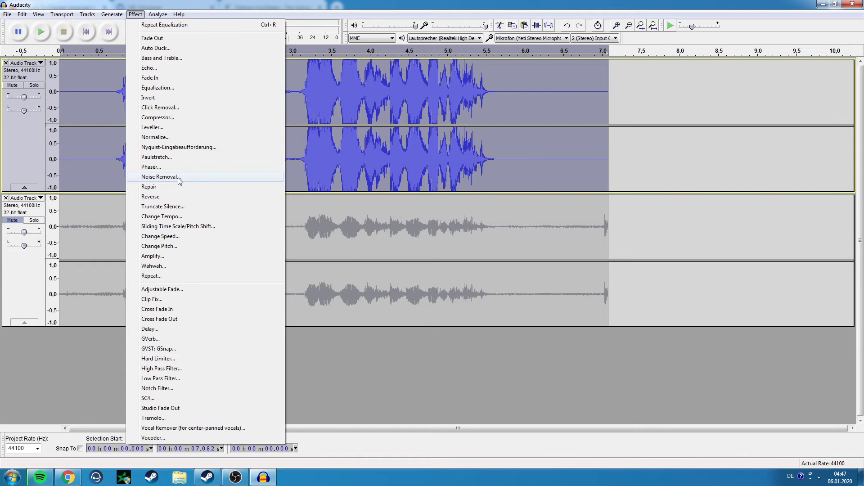
- Cancel Noise Removal, normalize the track to a -0.8 dB peak, and play it from mid-recording
{"action": "left_click", "coordinate": [179, 177]}
{"action": "left_click", "coordinate": [505, 319]}
{"action": "left_click", "coordinate": [138, 15]}
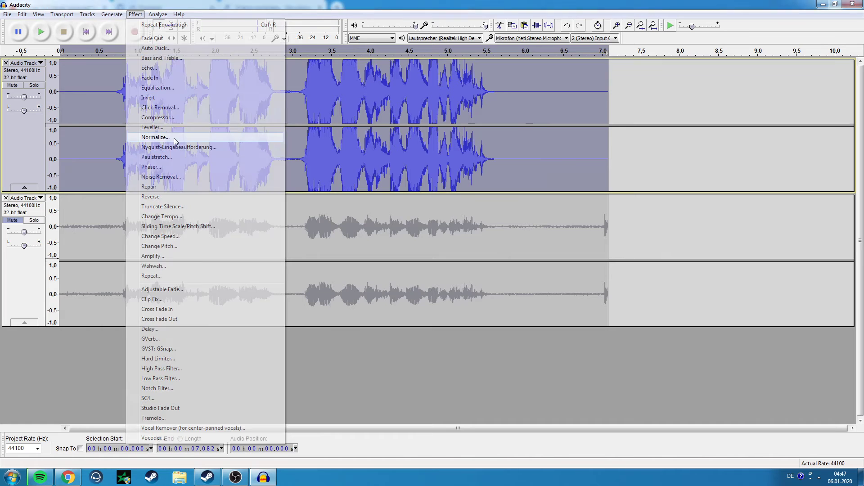
{"action": "left_click", "coordinate": [156, 137]}
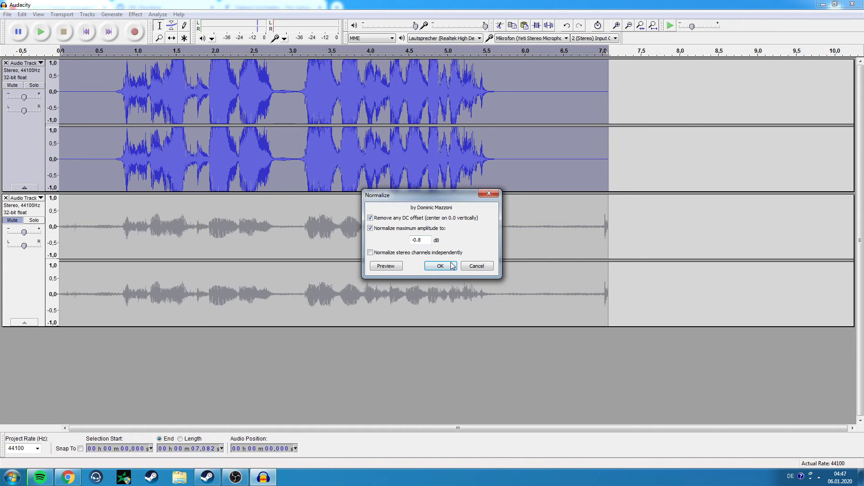
{"action": "left_click", "coordinate": [441, 266]}
{"action": "left_click", "coordinate": [280, 88]}
{"action": "left_click", "coordinate": [41, 32]}
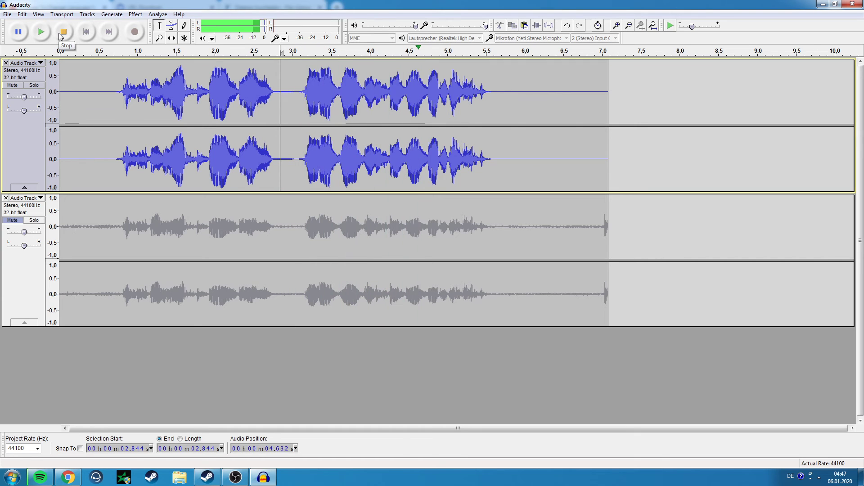
{"action": "left_click", "coordinate": [58, 33]}
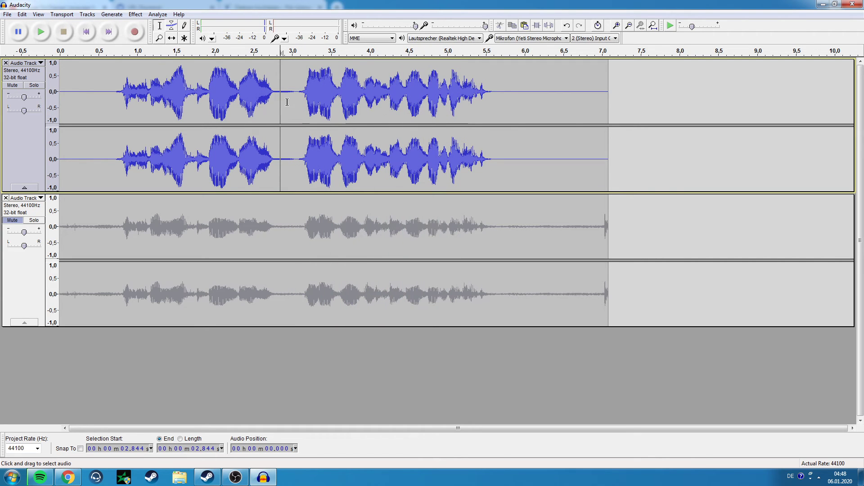
{"action": "left_click", "coordinate": [136, 15]}
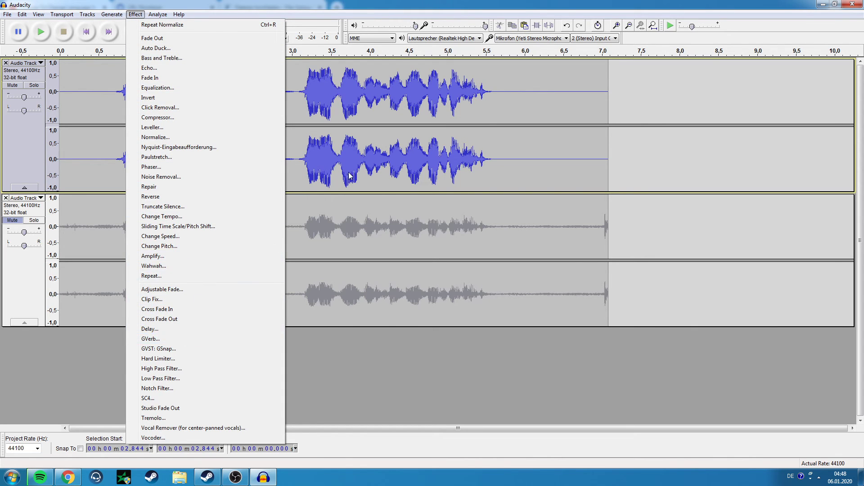
{"action": "left_click", "coordinate": [439, 105]}
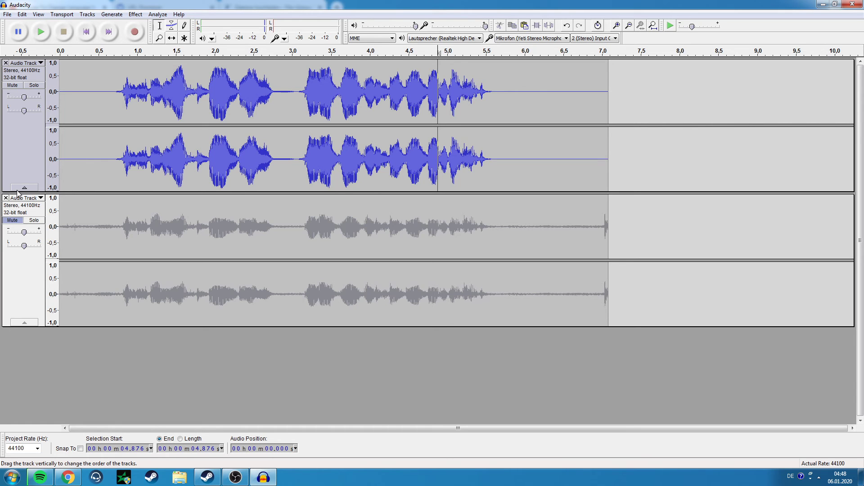
{"action": "left_click", "coordinate": [14, 86]}
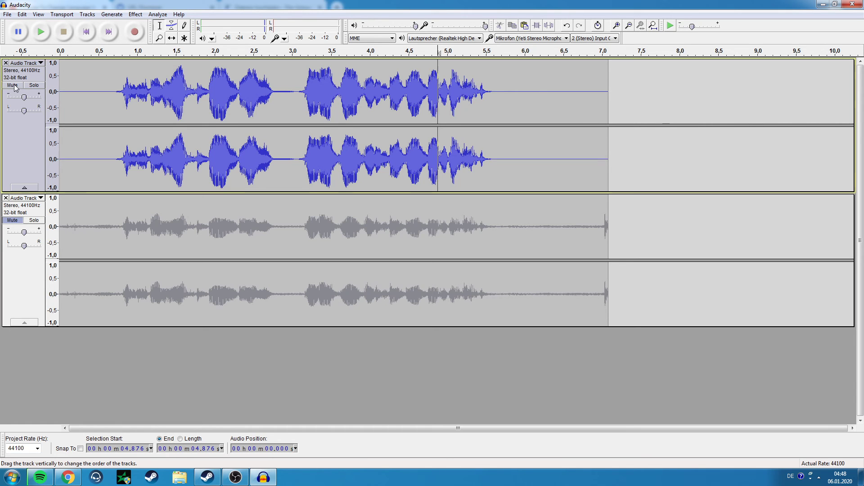
{"action": "left_click", "coordinate": [14, 221]}
{"action": "left_click", "coordinate": [62, 218]}
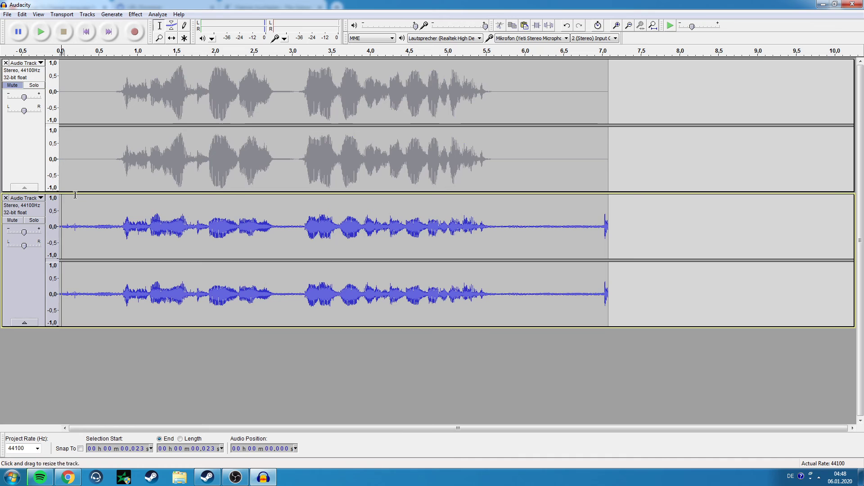
{"action": "left_click", "coordinate": [33, 34]}
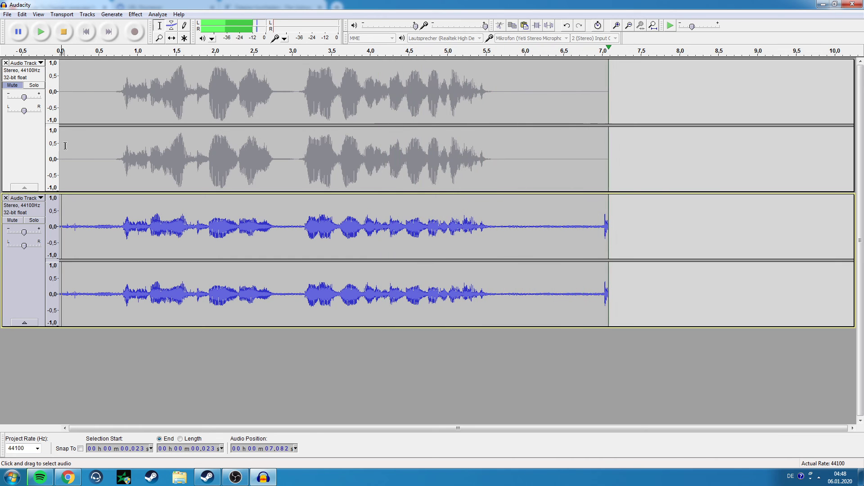
{"action": "left_click", "coordinate": [16, 220]}
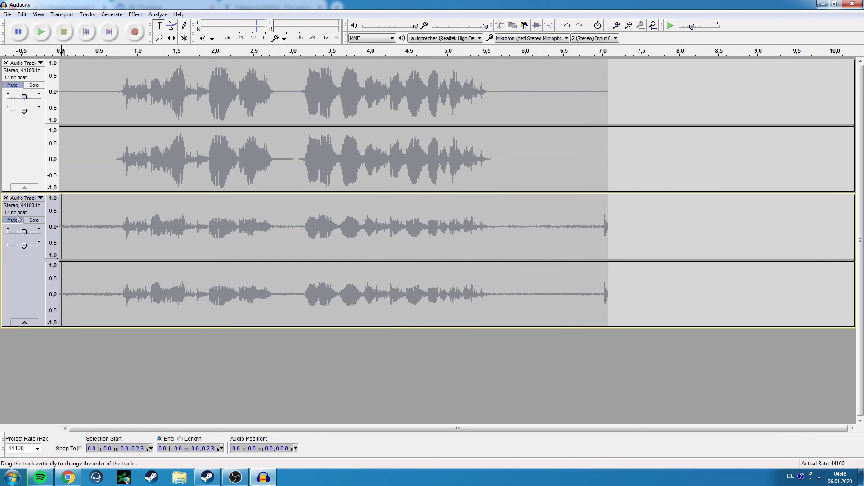
{"action": "left_click", "coordinate": [15, 87]}
{"action": "left_click", "coordinate": [88, 80]}
{"action": "key", "text": "space"}
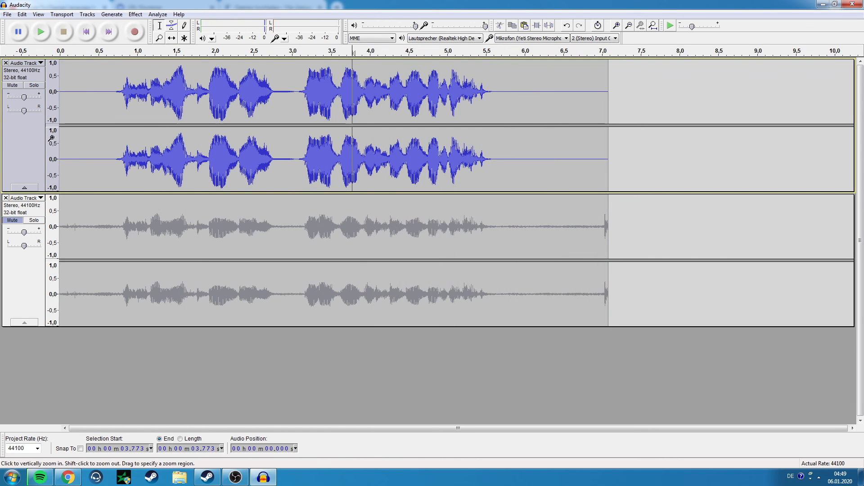
{"action": "left_click", "coordinate": [352, 101]}
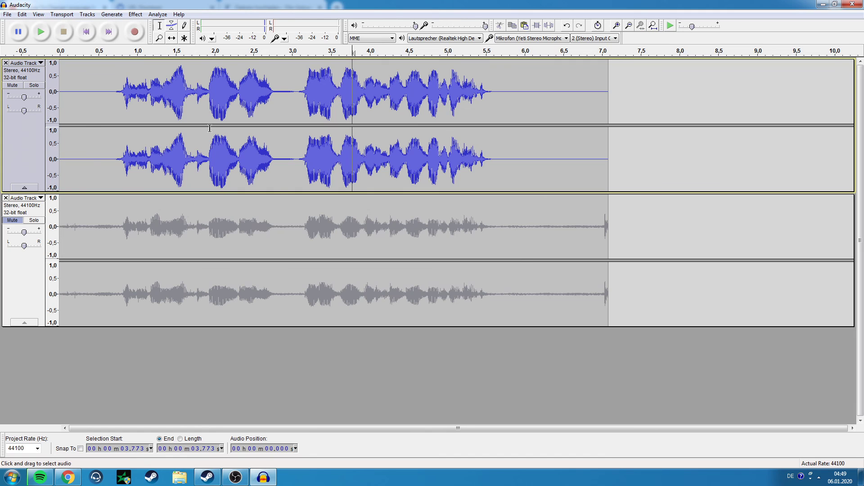